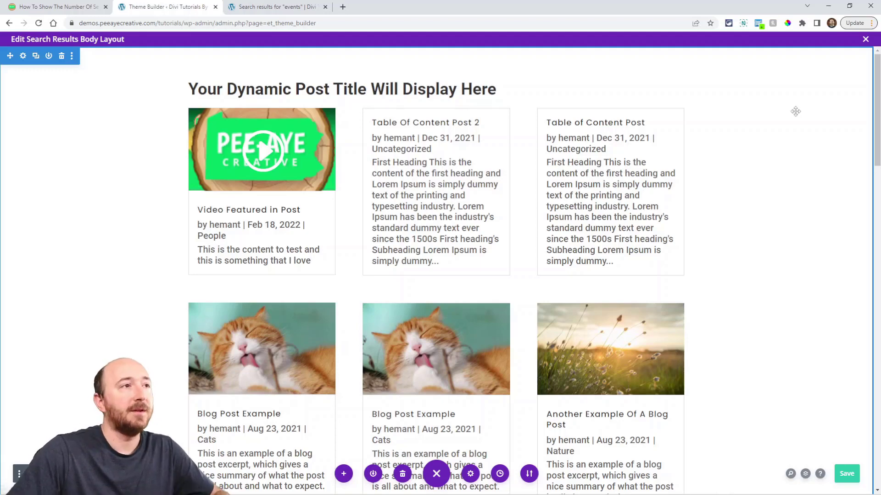
Review the title Text module and Blog module settings, then go to the site's front-end search field.
mouse_move(406, 89)
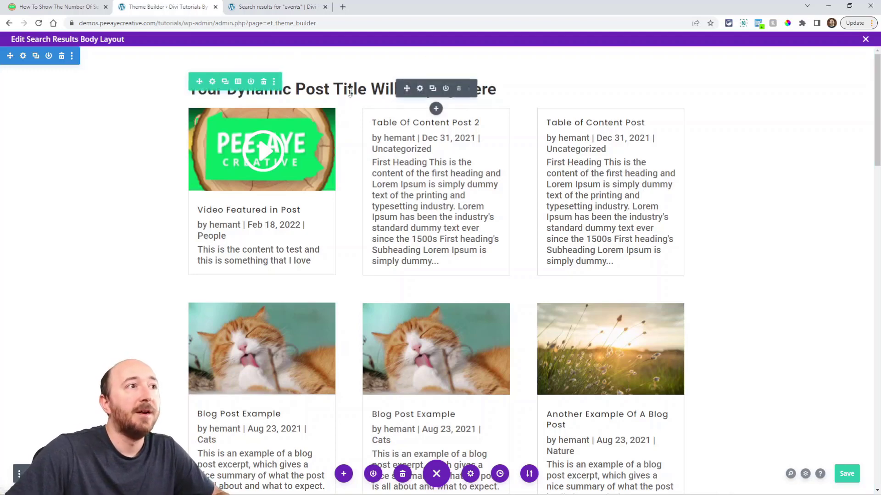
click(419, 88)
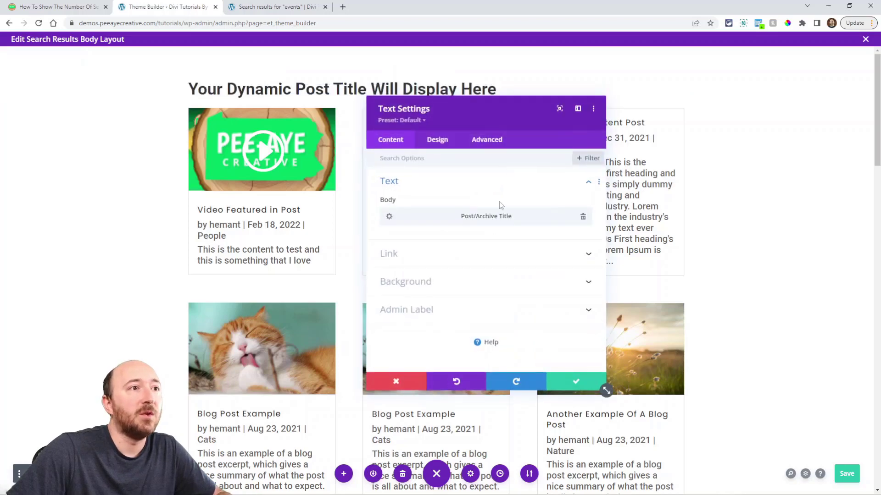
click(573, 382)
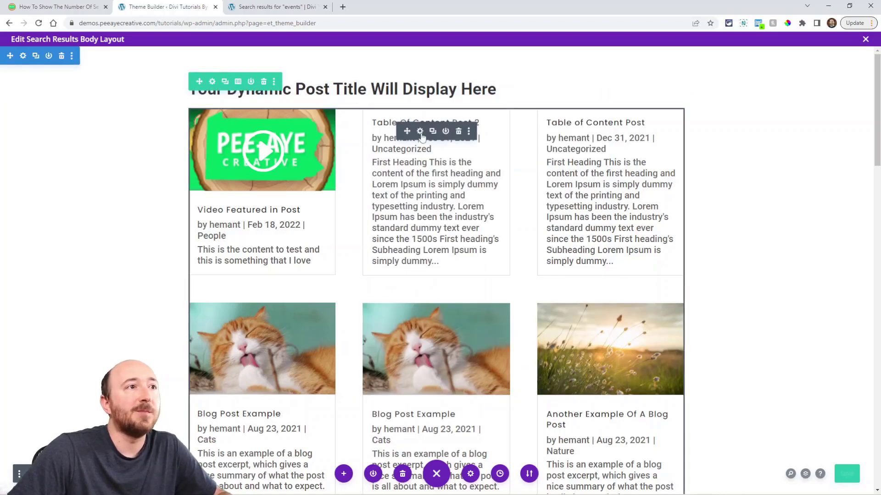
click(420, 132)
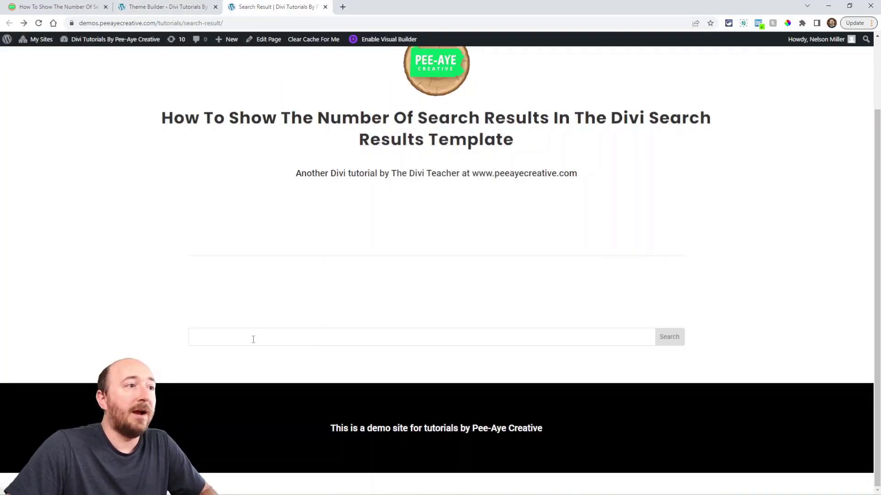
click(253, 339)
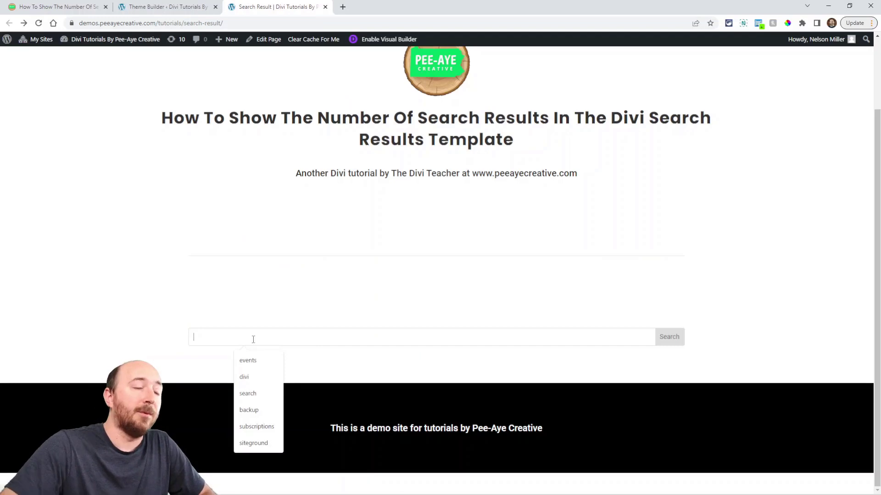
Search the site for 'divi' and highlight the resulting 'Results for "divi"' heading.
text(divi)
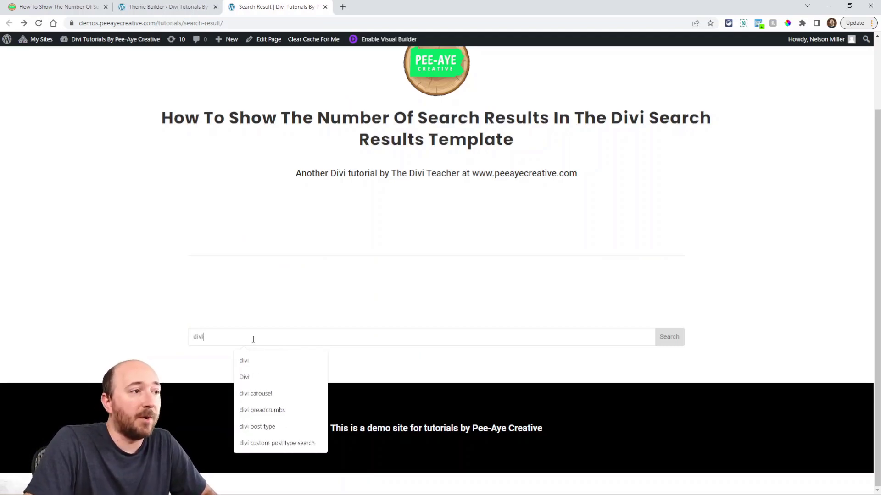
key(Return)
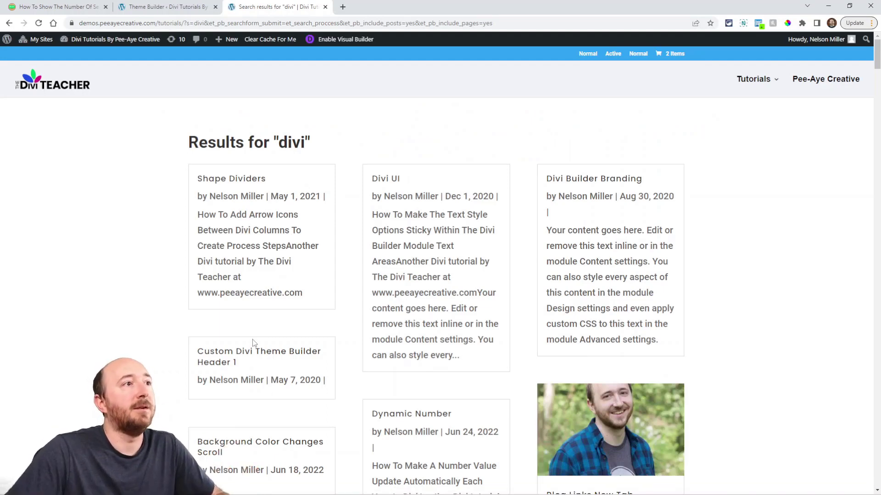
drag(189, 143, 309, 143)
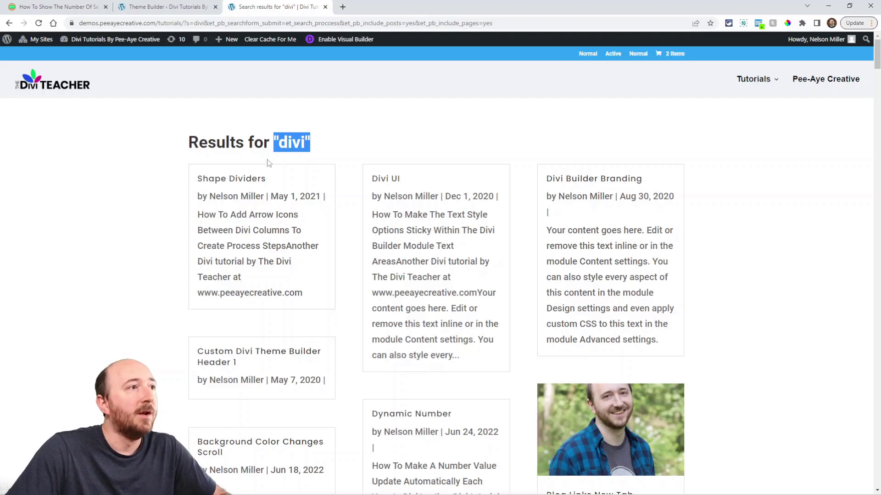
click(190, 141)
drag(189, 142, 313, 144)
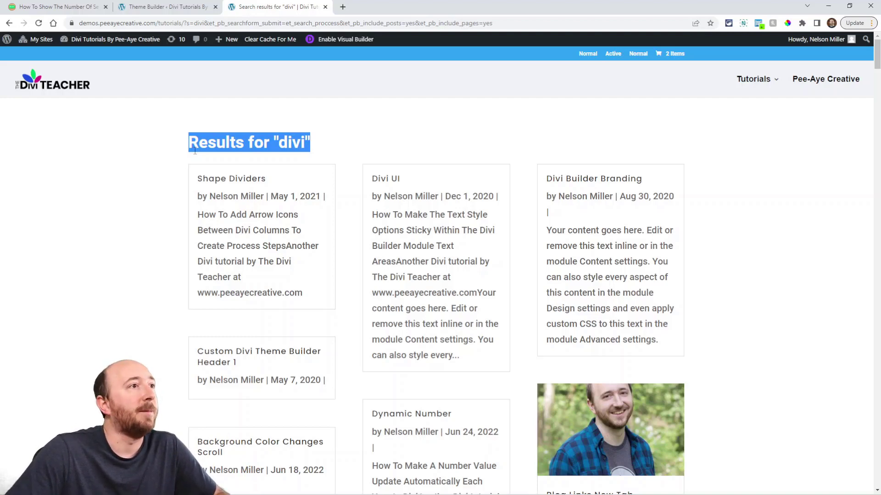
key(ctrl+1)
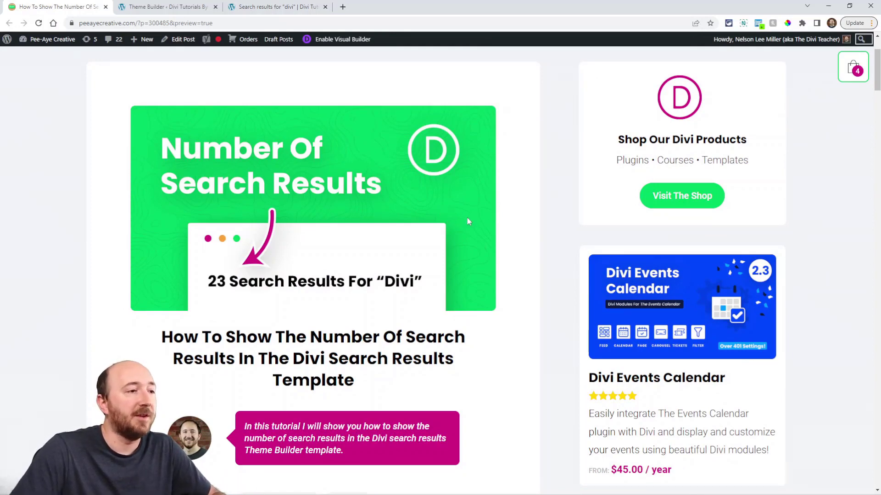
Read the tutorial's Search Results Template Setup section and close the Theme Builder layout editor.
scroll(467, 222, down, 10)
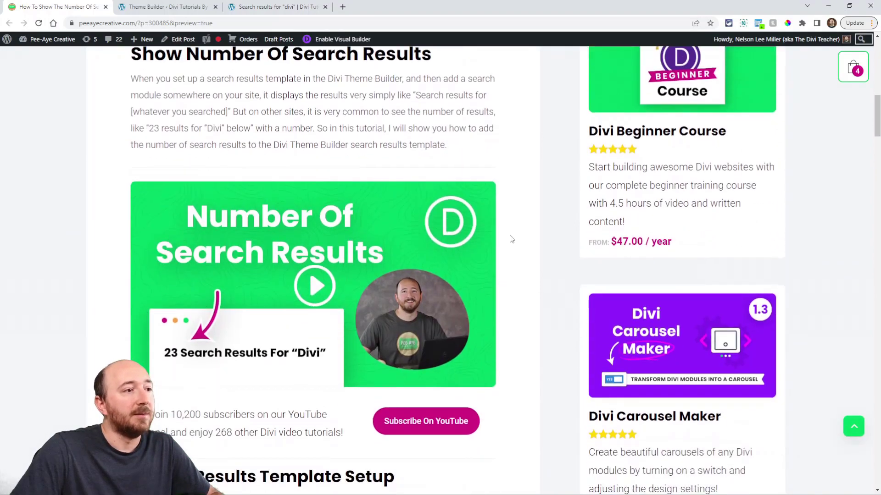
scroll(512, 239, down, 8)
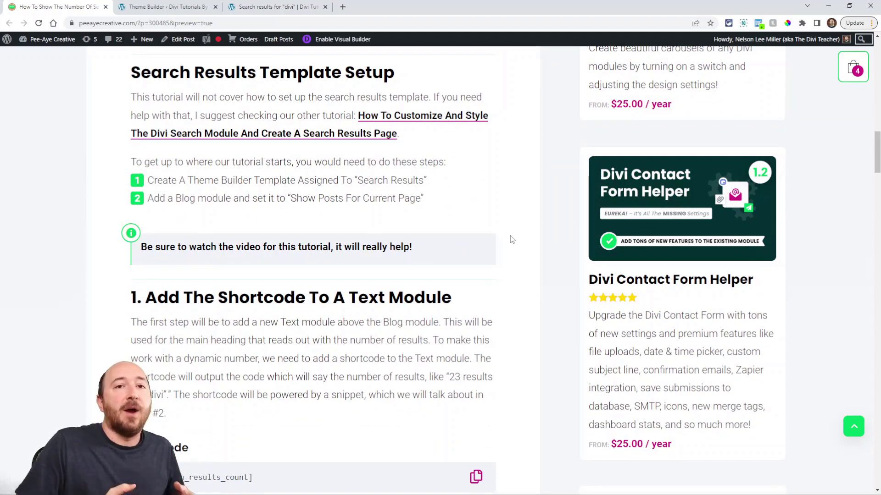
click(171, 7)
click(864, 40)
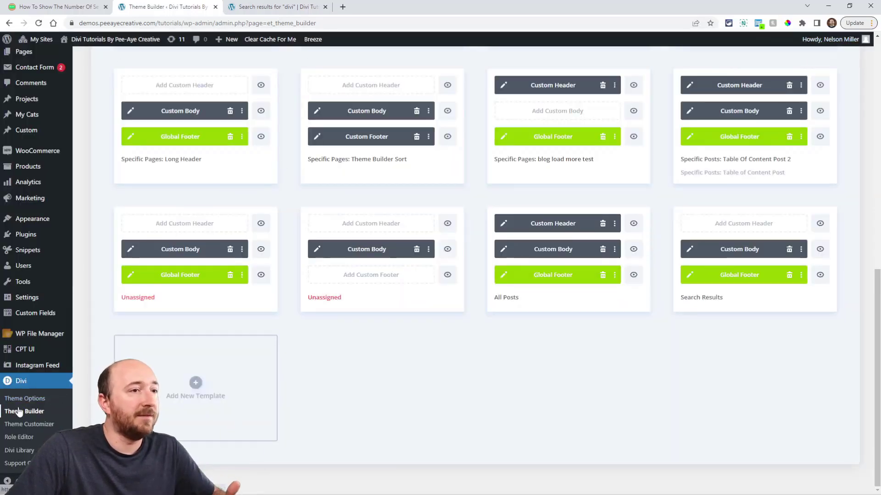
Confirm the Search Results template is assigned to Search Results pages and save.
mouse_move(712, 210)
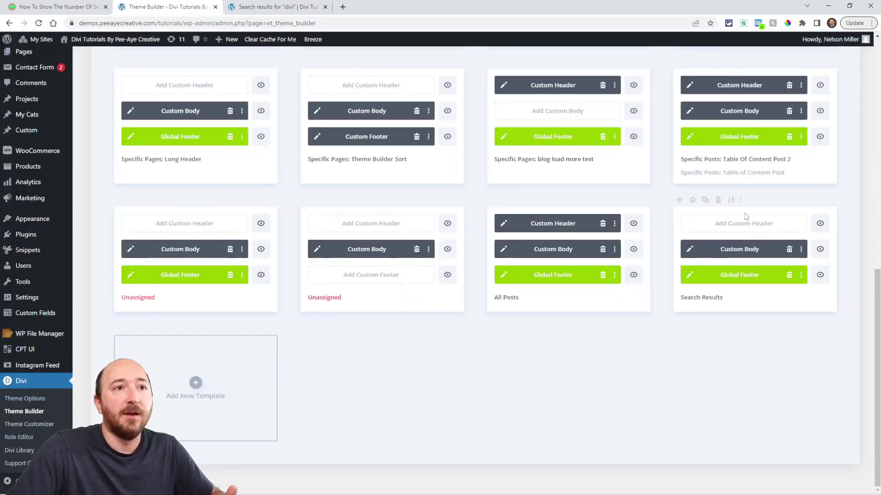
click(692, 205)
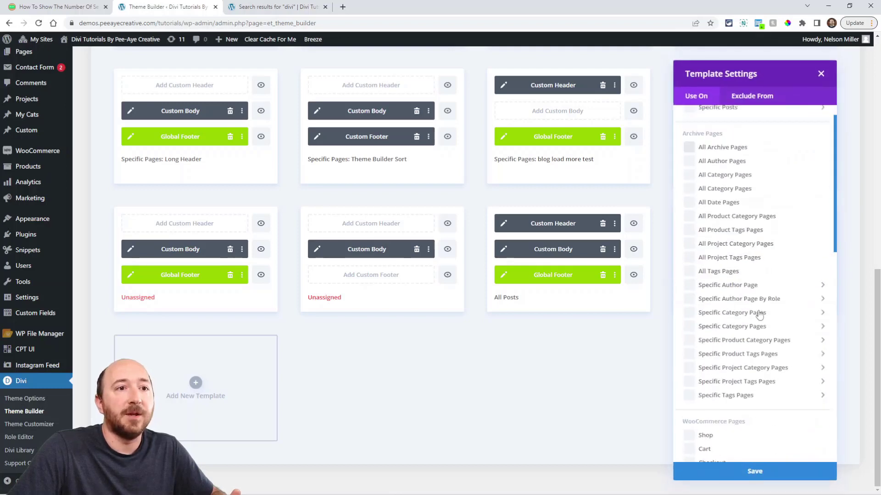
scroll(743, 367, down, 8)
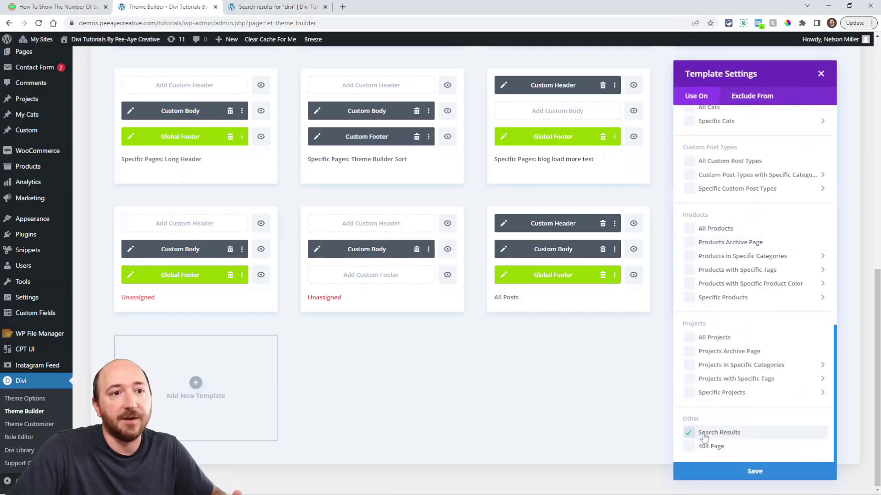
click(755, 472)
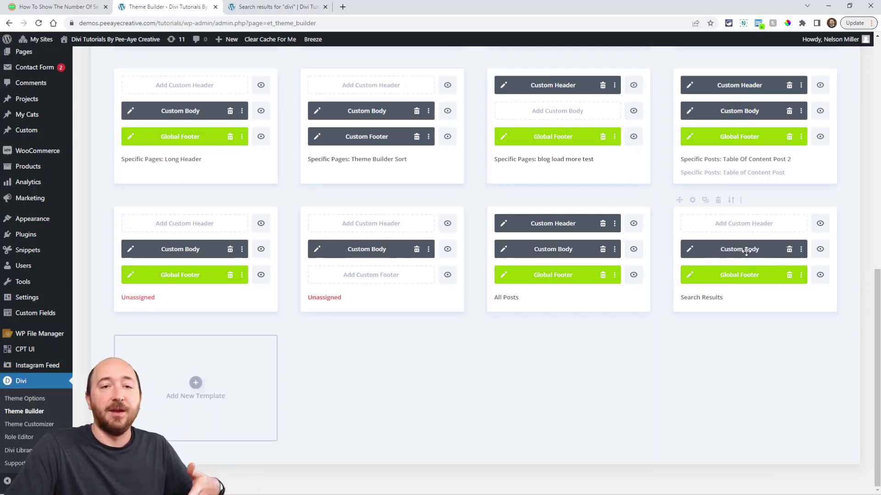
click(46, 6)
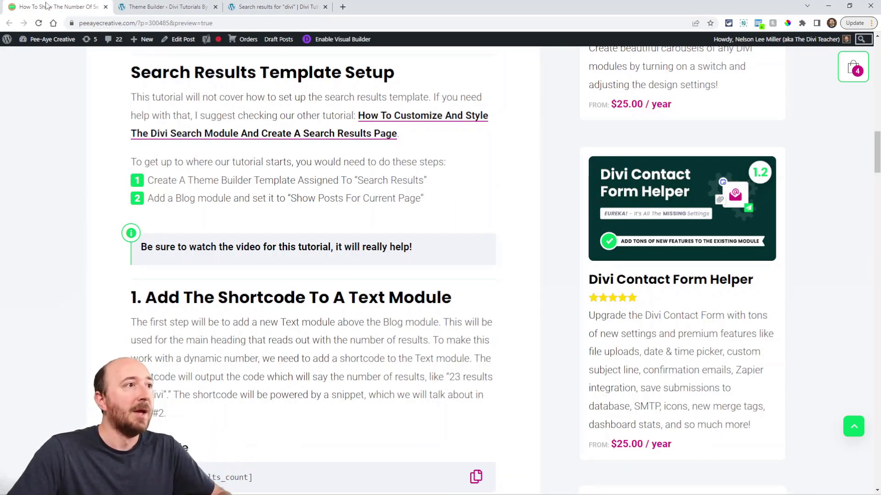
Copy the [pa_search_results_count] shortcode from the tutorial's Shortcode section.
drag(357, 114, 370, 136)
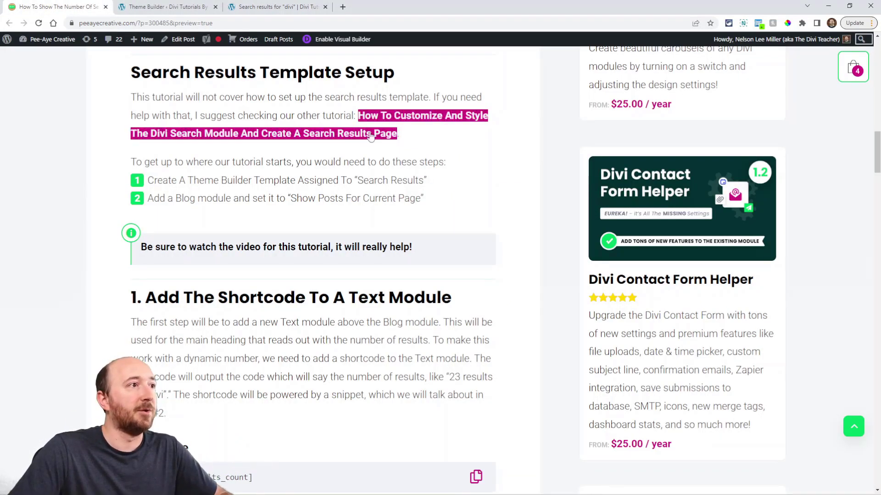
click(267, 159)
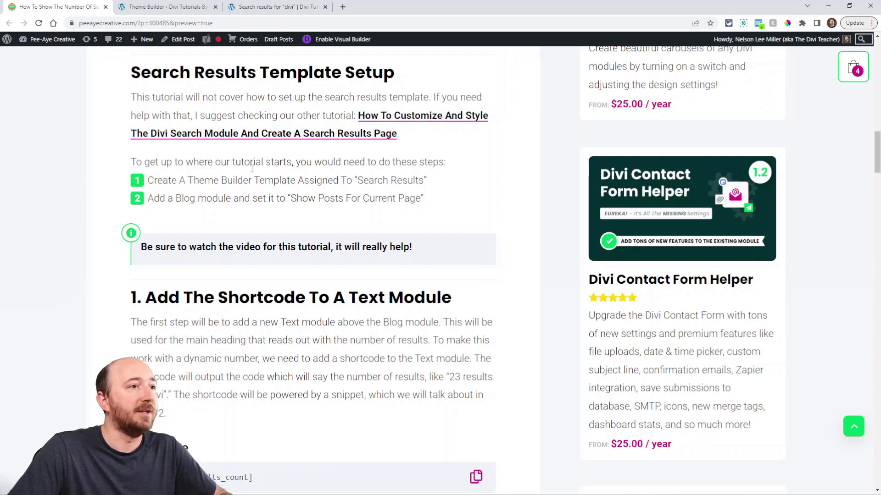
scroll(252, 169, down, 4)
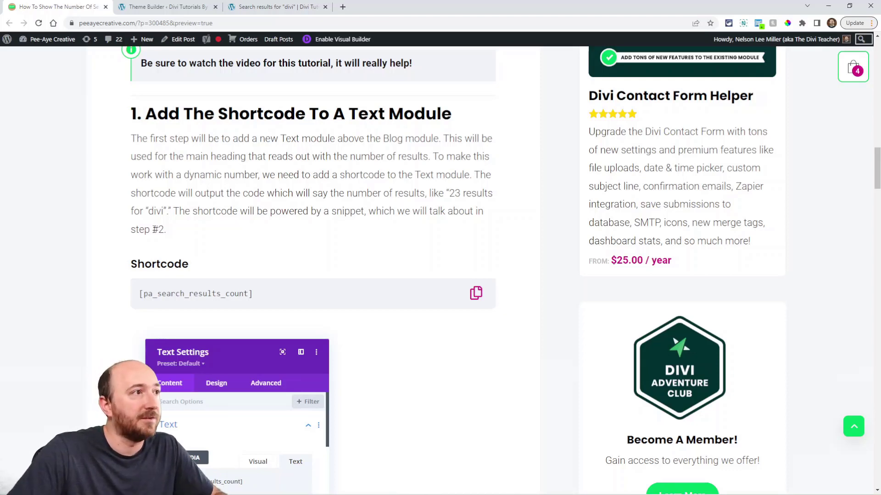
click(476, 294)
key(ctrl+Tab)
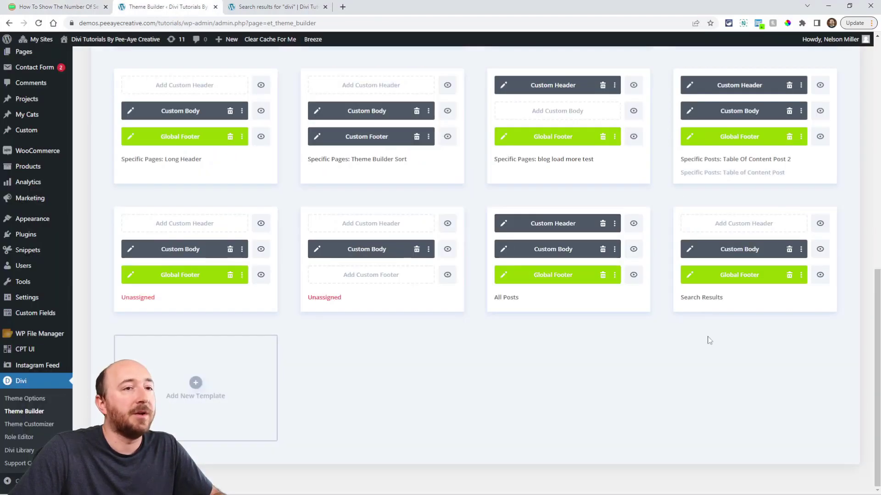
Replace the heading's dynamic post title with the pasted [pa_search_results_count] shortcode.
click(690, 250)
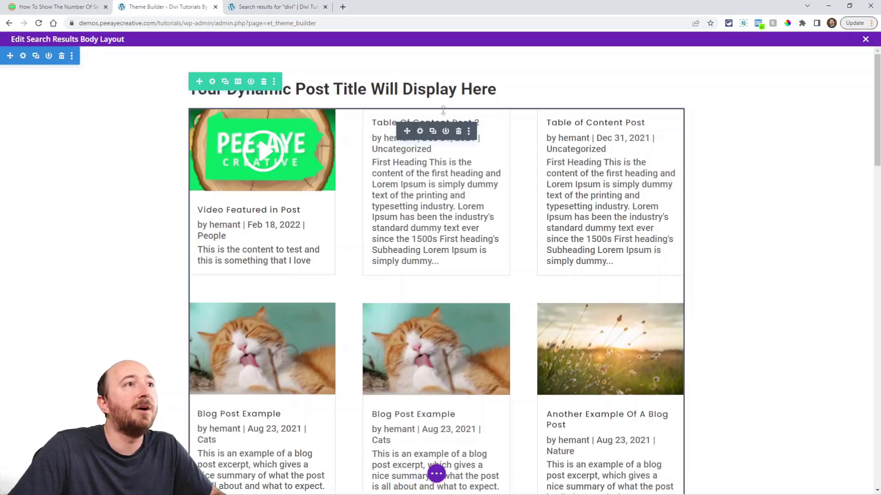
click(419, 86)
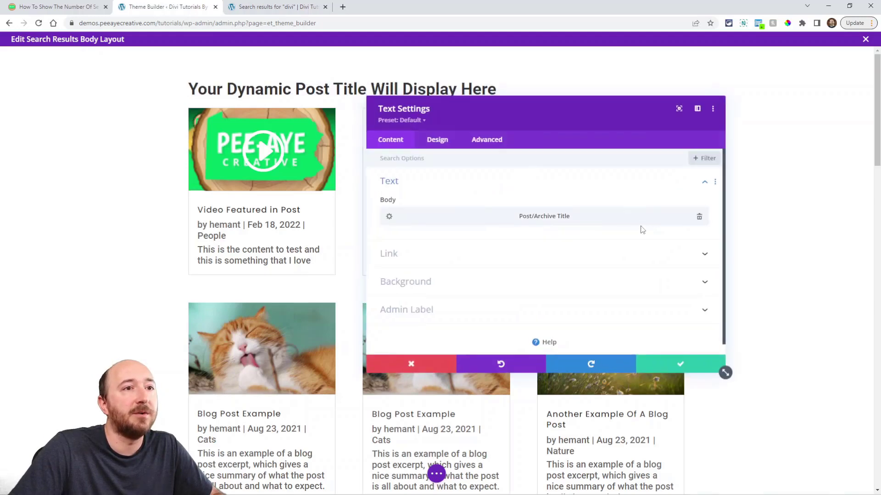
click(699, 216)
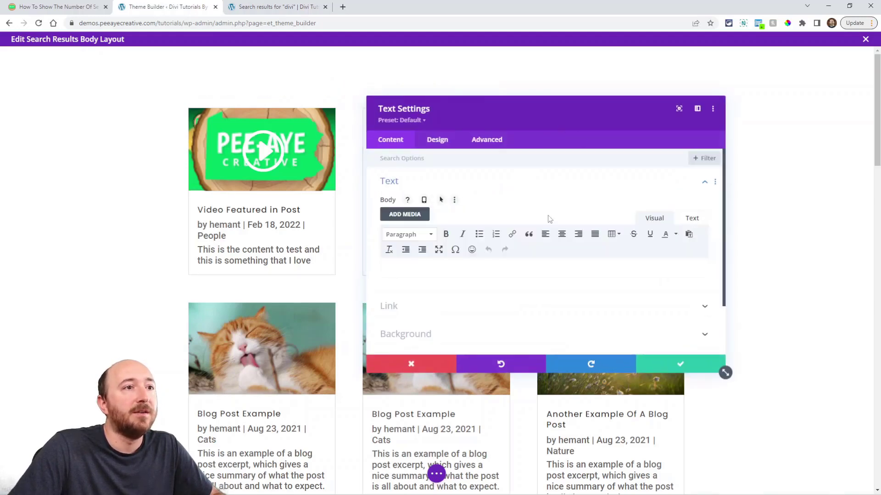
click(690, 218)
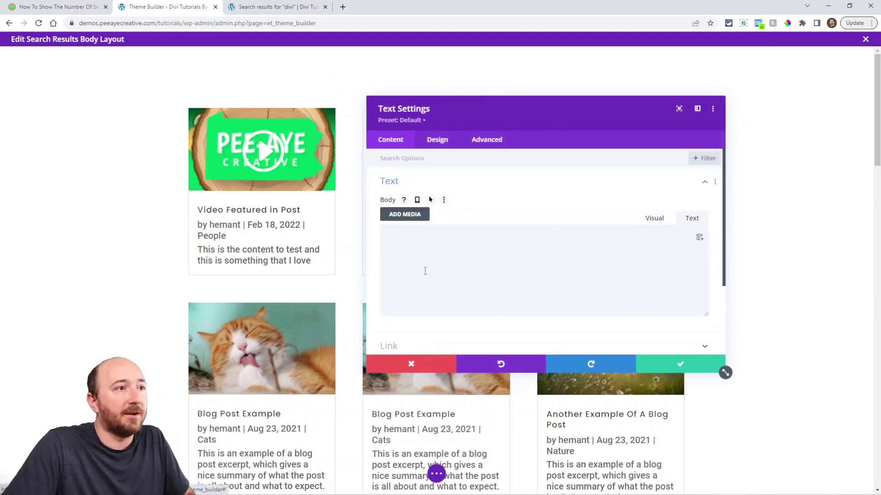
key(ctrl+v)
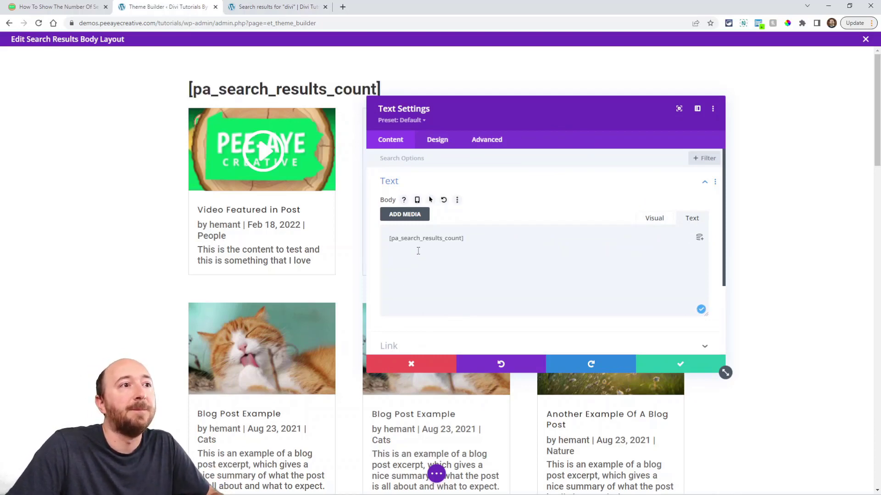
Check the shortcode text, close the heading settings and save the search results layout.
click(500, 219)
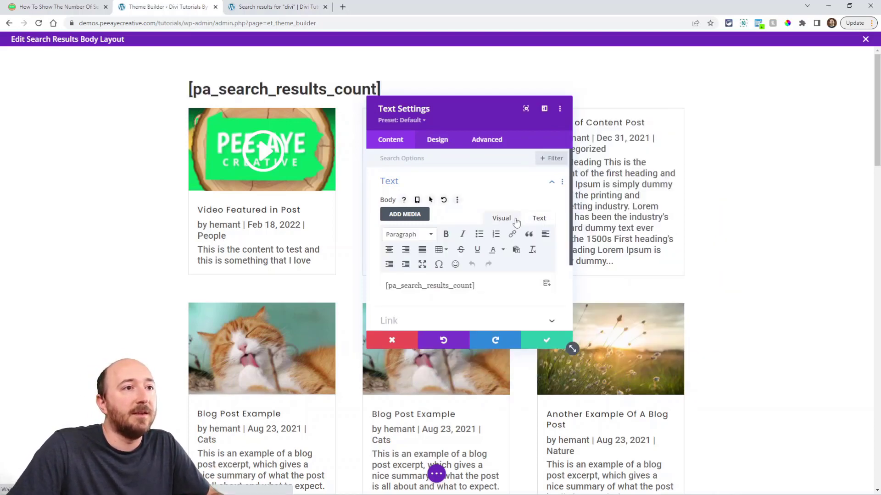
click(540, 219)
triple_click(403, 238)
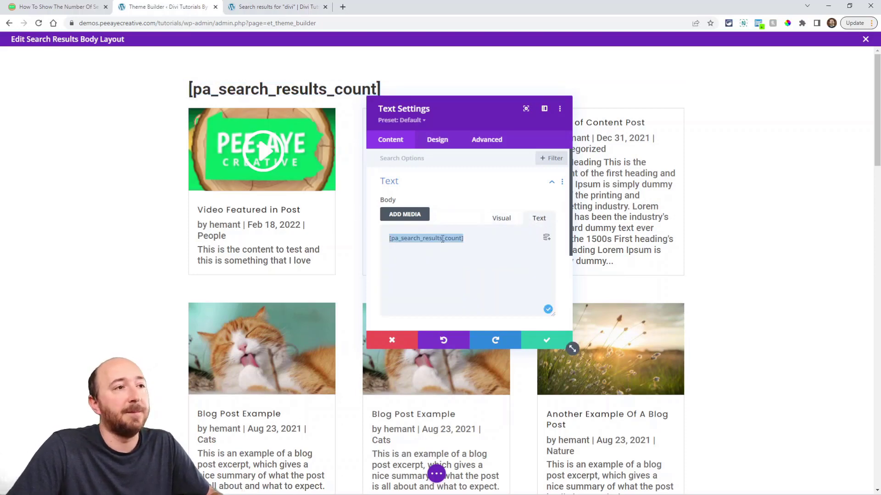
click(410, 238)
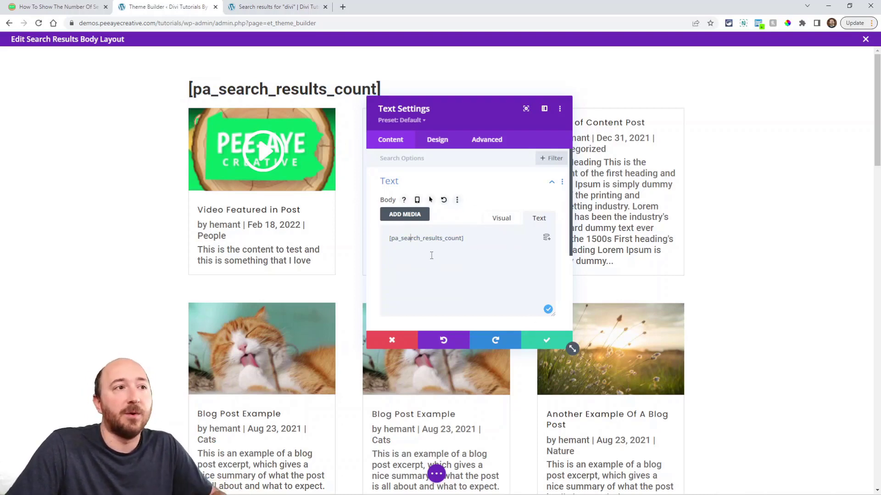
click(546, 340)
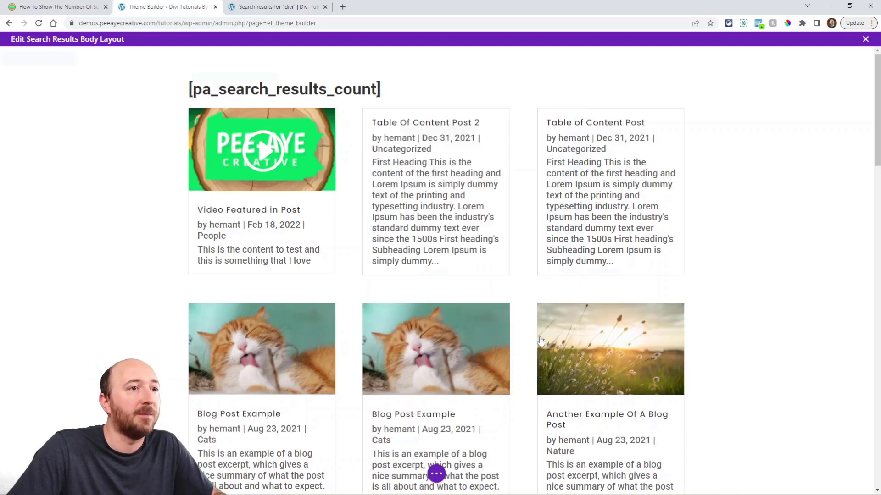
click(438, 474)
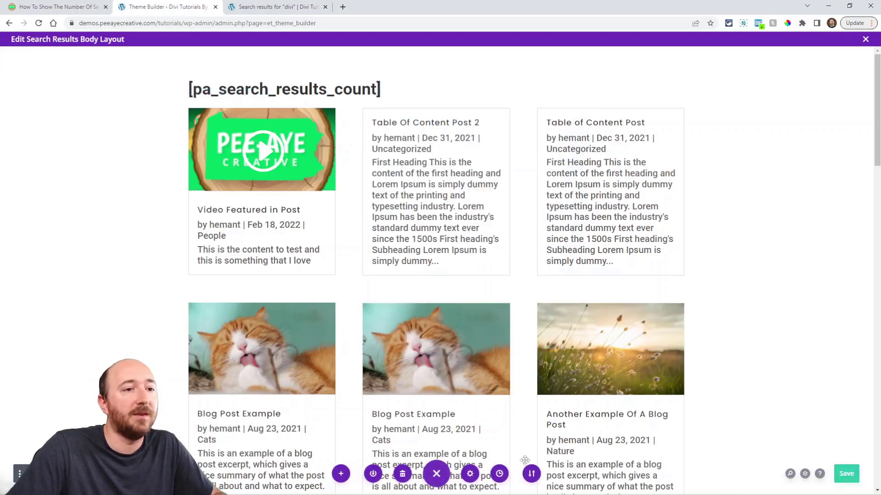
click(845, 477)
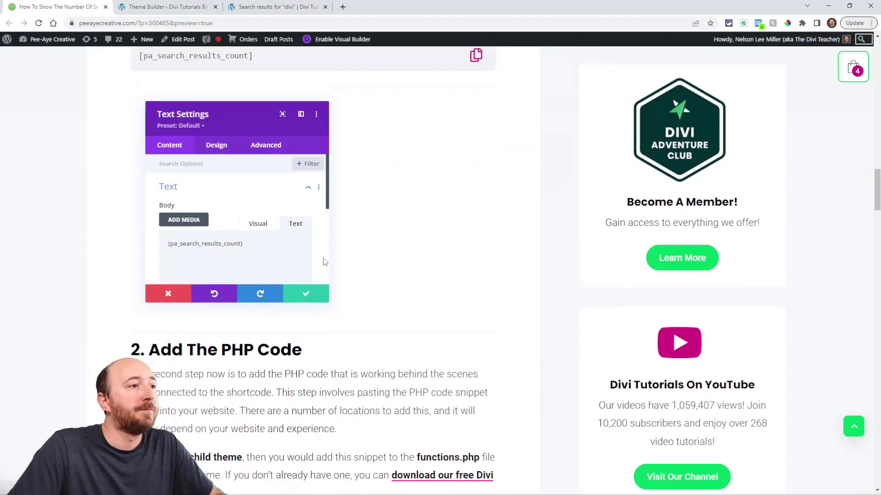
scroll(323, 261, down, 6)
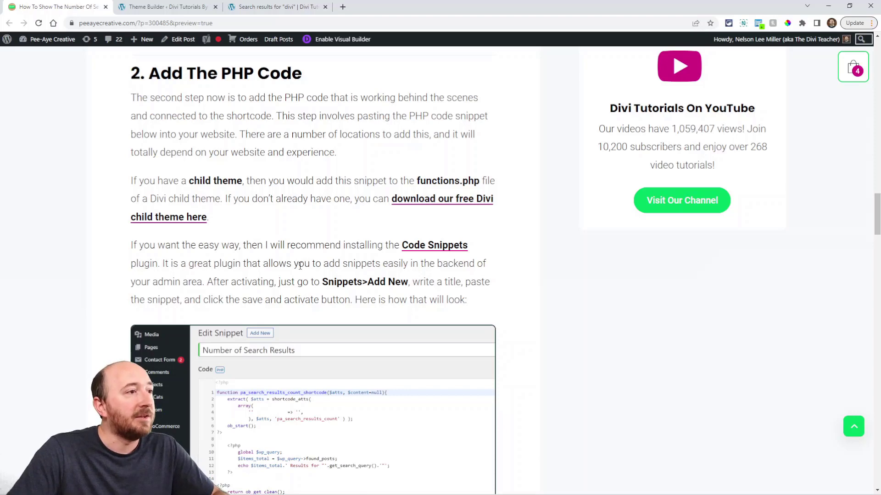
Copy the tutorial's PHP snippet code for the search results count shortcode.
scroll(276, 271, down, 2)
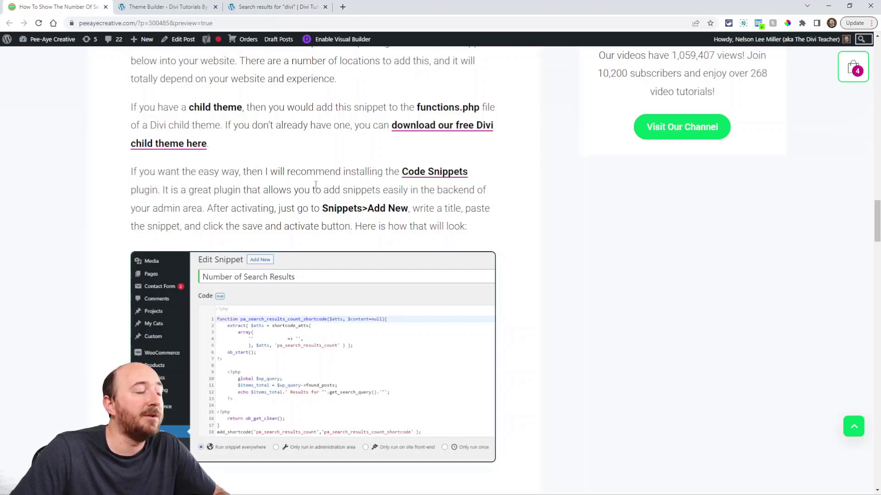
scroll(334, 301, down, 6)
scroll(333, 301, down, 1)
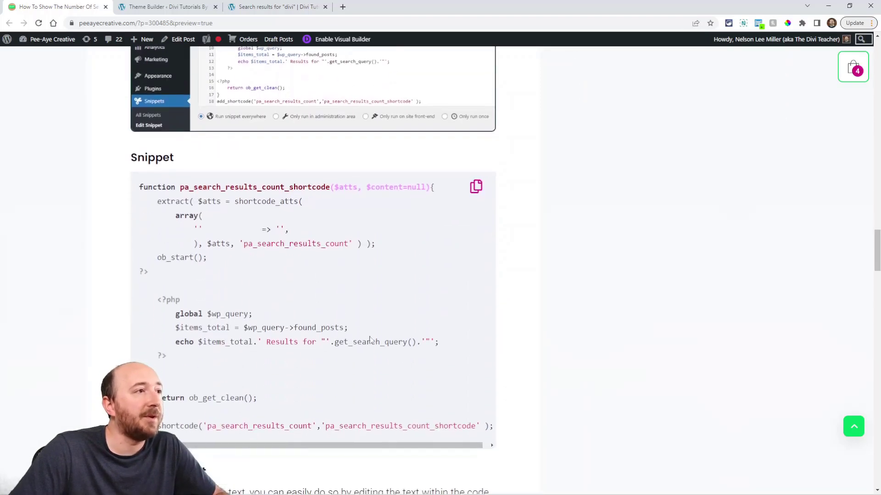
click(476, 189)
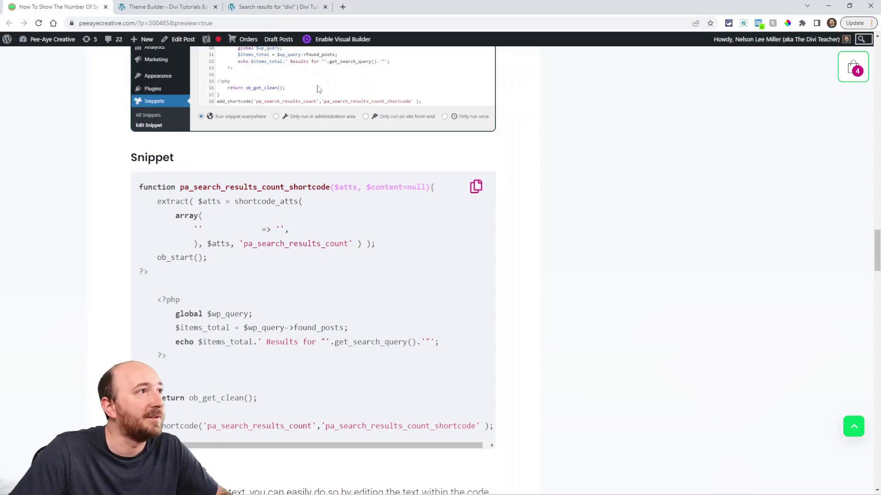
click(163, 7)
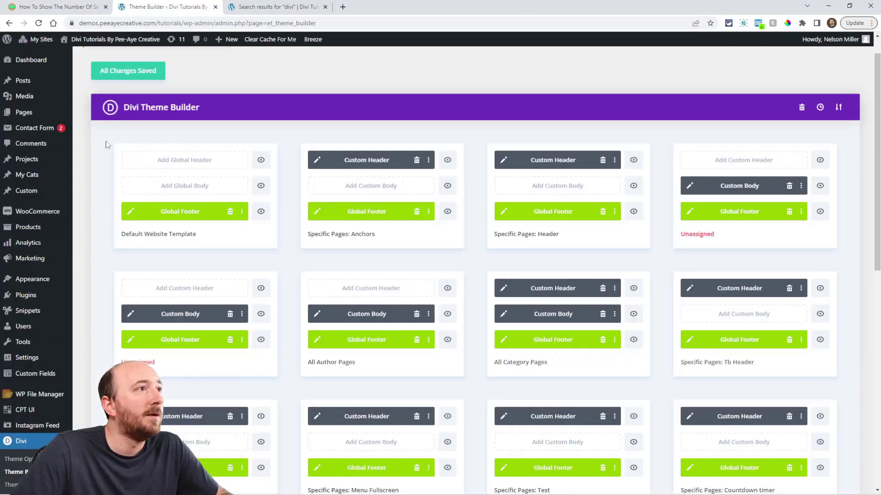
Create a new Code Snippets snippet containing the pasted PHP shortcode code.
click(17, 314)
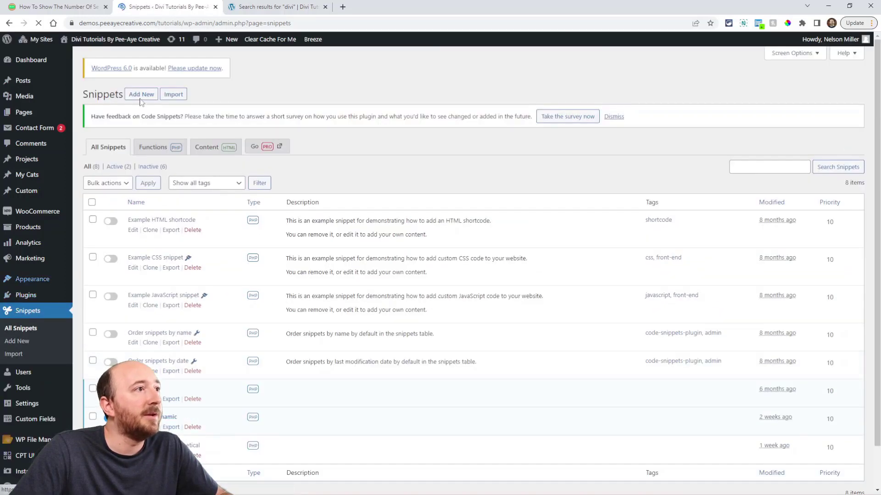
click(133, 97)
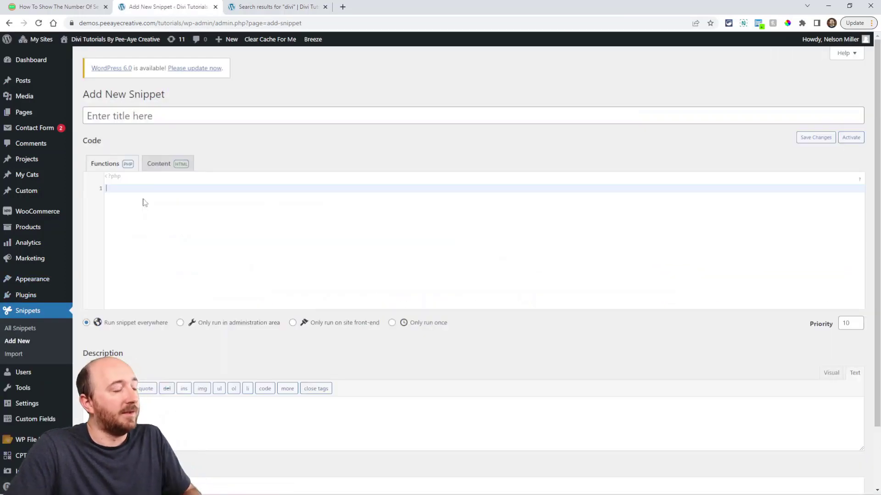
key(ctrl+v)
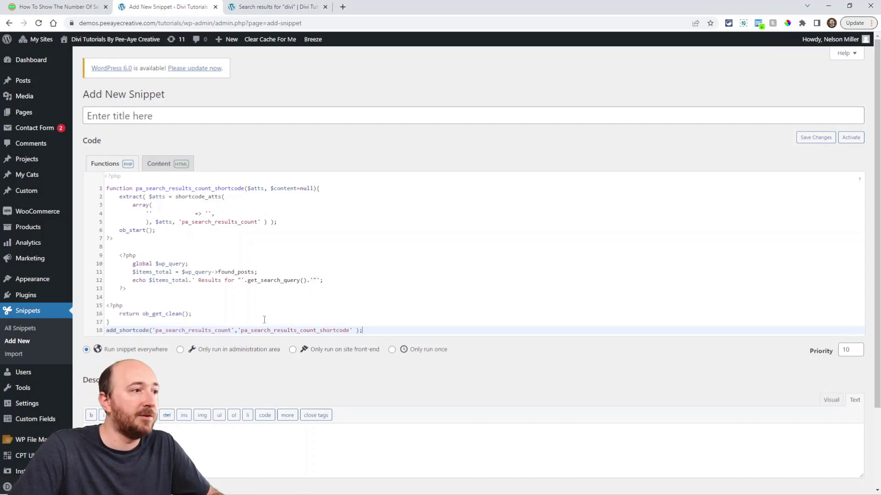
scroll(210, 337, down, 2)
click(195, 447)
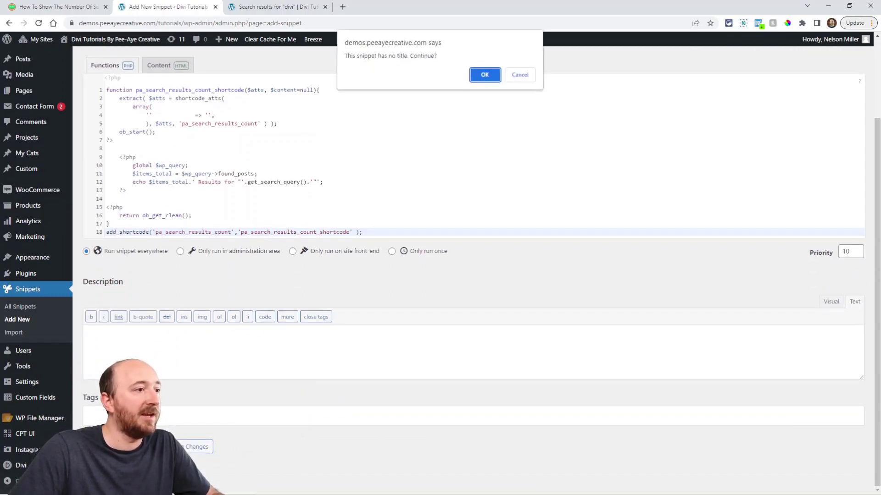
click(517, 77)
scroll(128, 137, up, 2)
Title the snippet 'Search Results Count' and save and activate it.
click(129, 115)
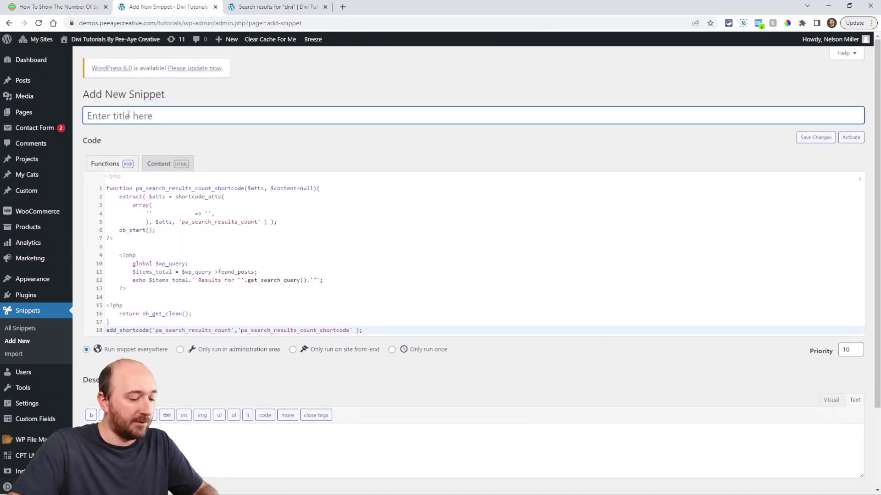
text(Search Results)
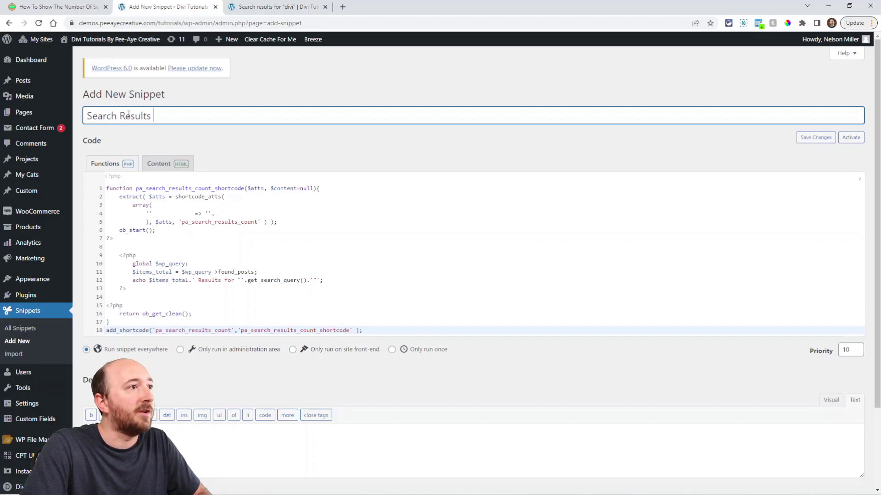
text( Count)
scroll(248, 176, down, 2)
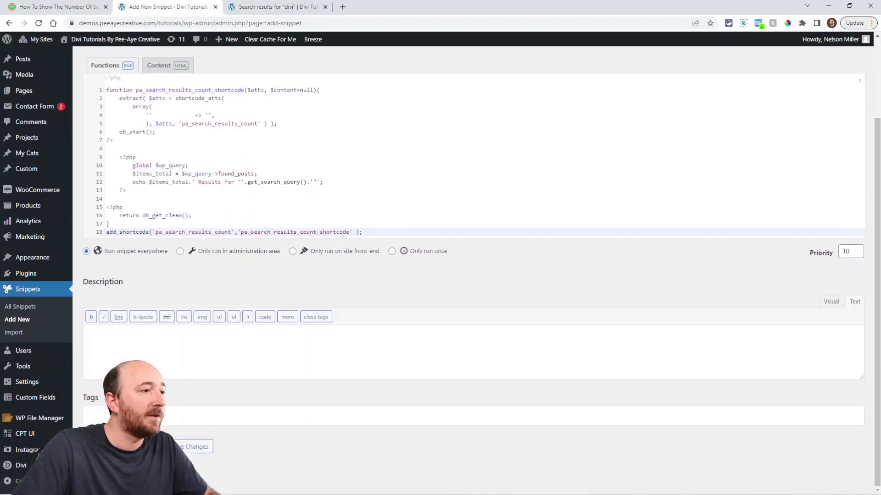
click(175, 447)
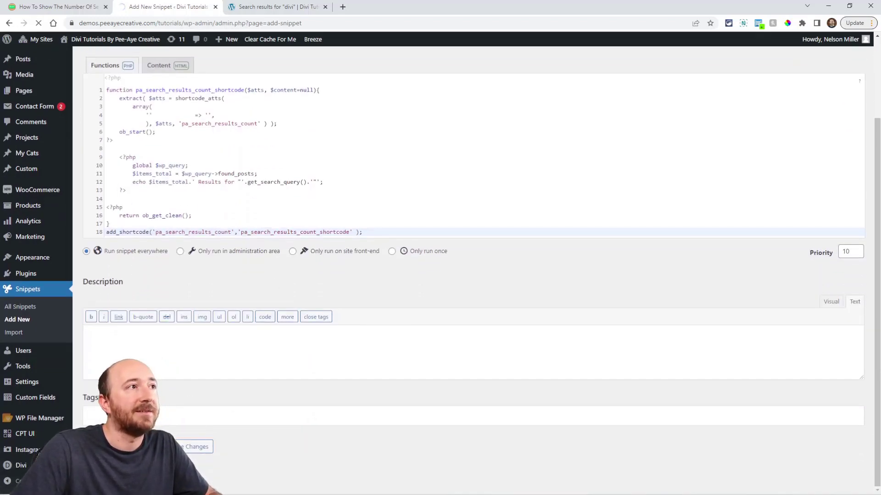
click(247, 7)
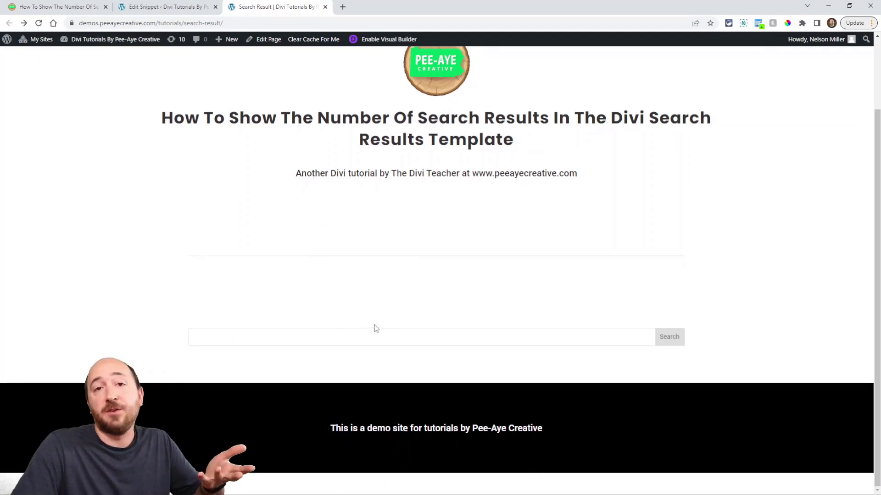
Search the site for 'divi' and check the heading reads '100 Results for "divi"'.
click(218, 340)
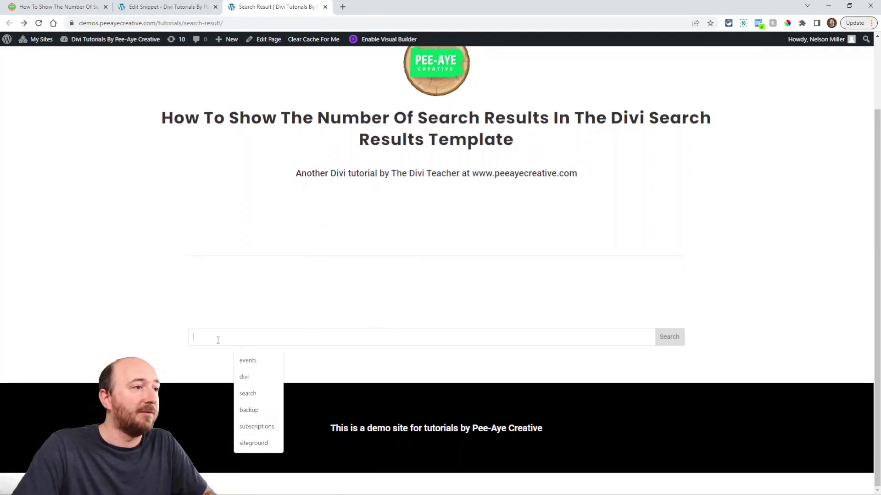
text(divi)
key(Return)
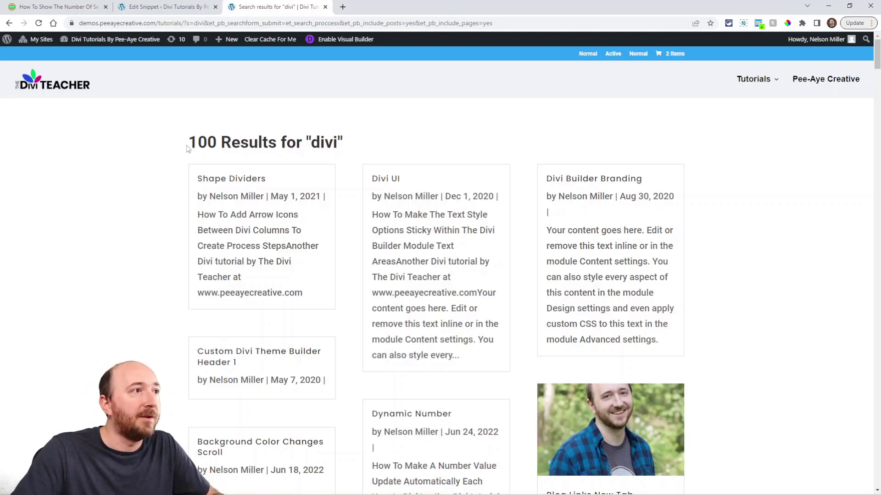
drag(186, 145, 352, 138)
click(221, 145)
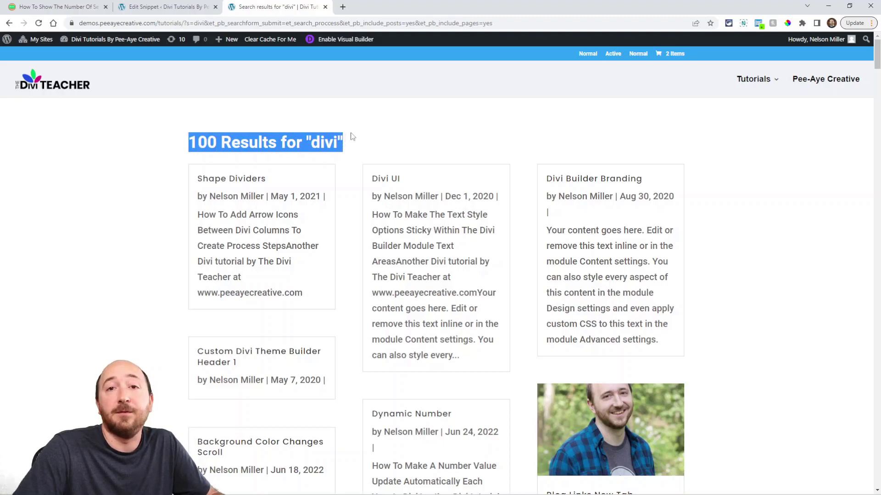
click(292, 145)
drag(188, 145, 347, 136)
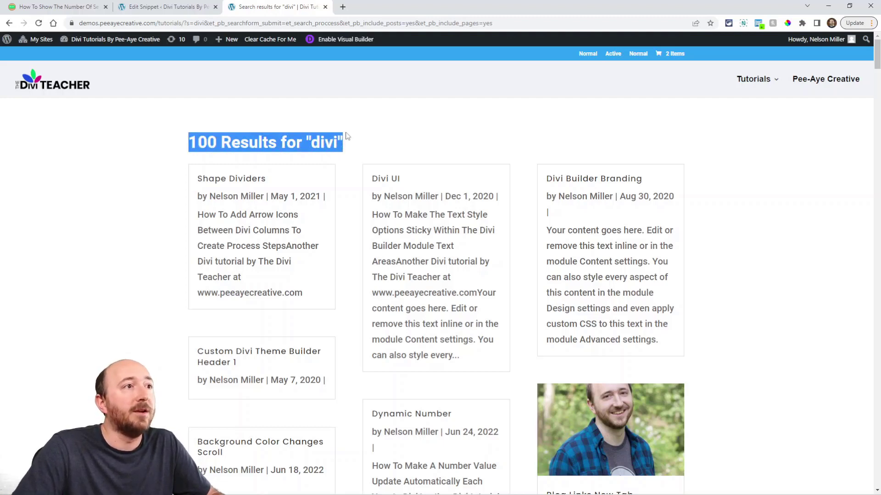
click(257, 143)
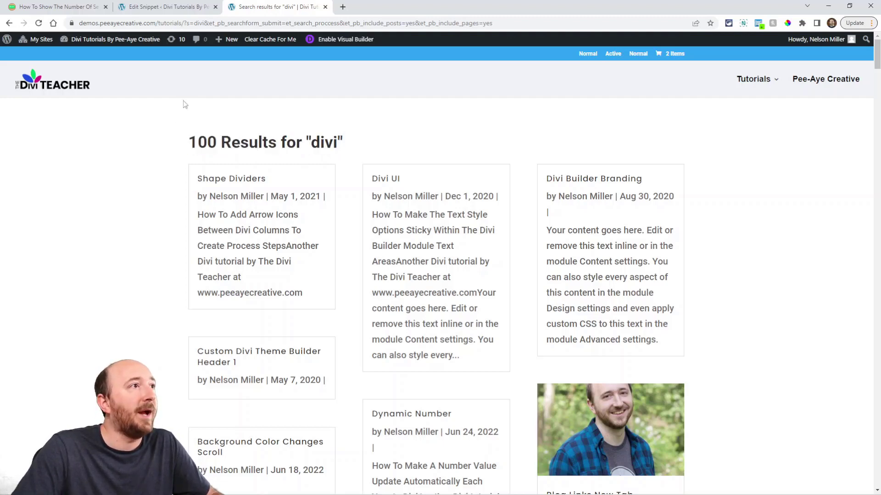
click(147, 7)
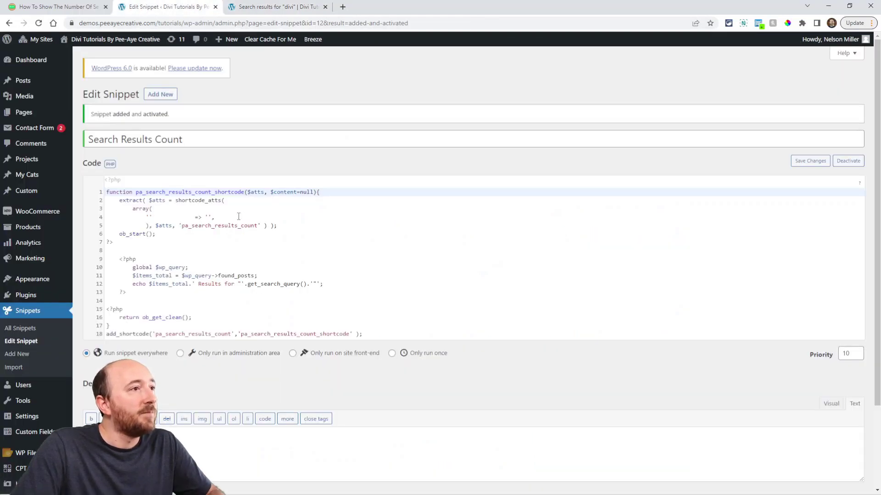
Locate the 'Results for' wording on line 12 of the snippet code.
scroll(242, 230, down, 1)
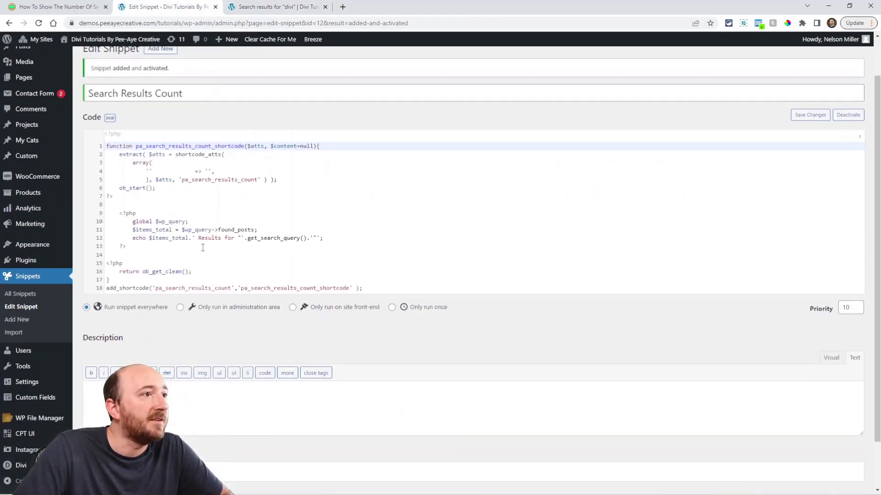
drag(198, 238, 236, 241)
click(224, 270)
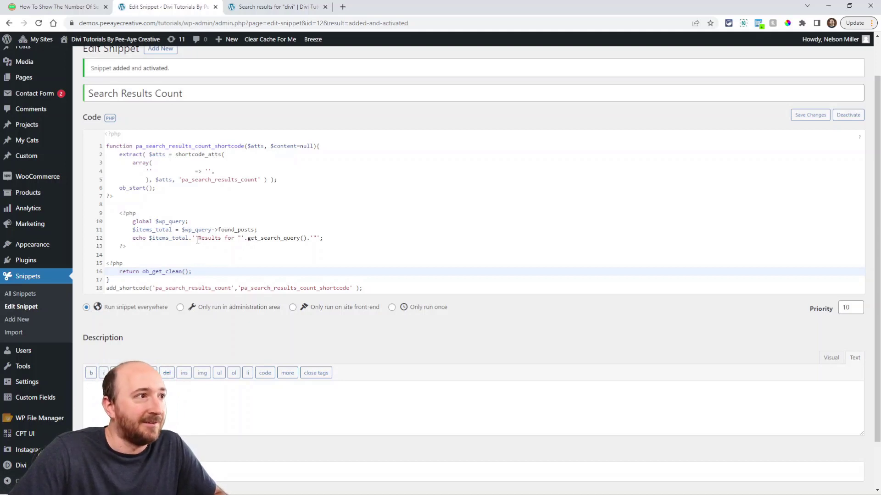
drag(198, 240, 234, 251)
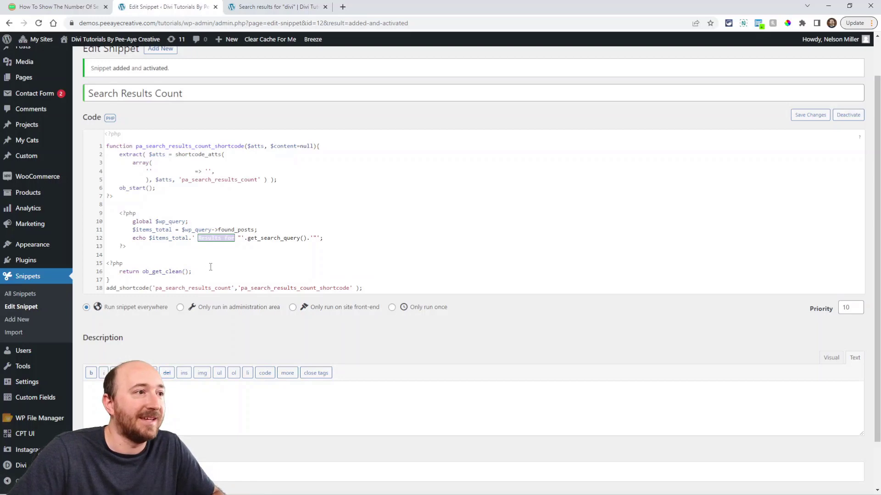
scroll(211, 267, down, 1)
click(214, 210)
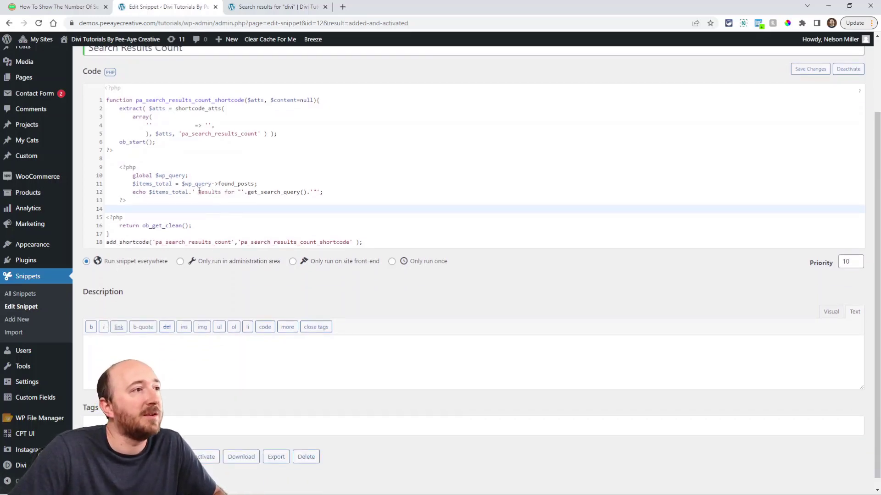
Change line 12's text to 'Search Results For' and save the snippet.
click(199, 192)
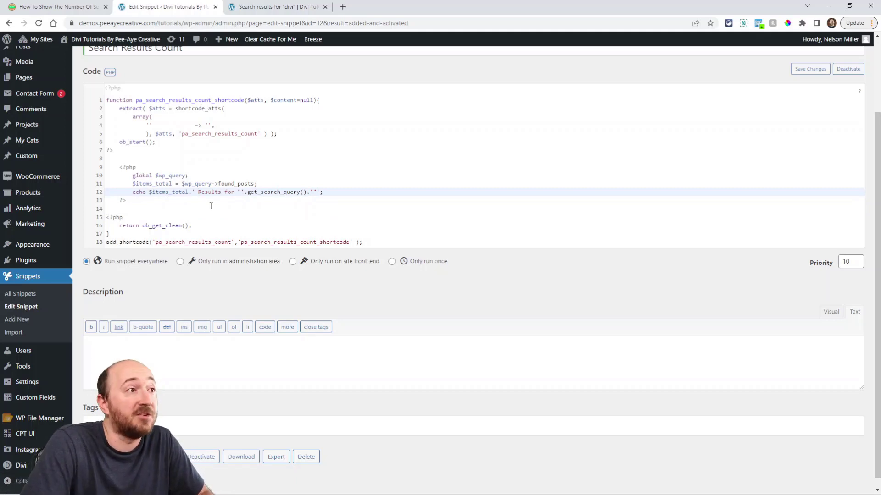
text(Search)
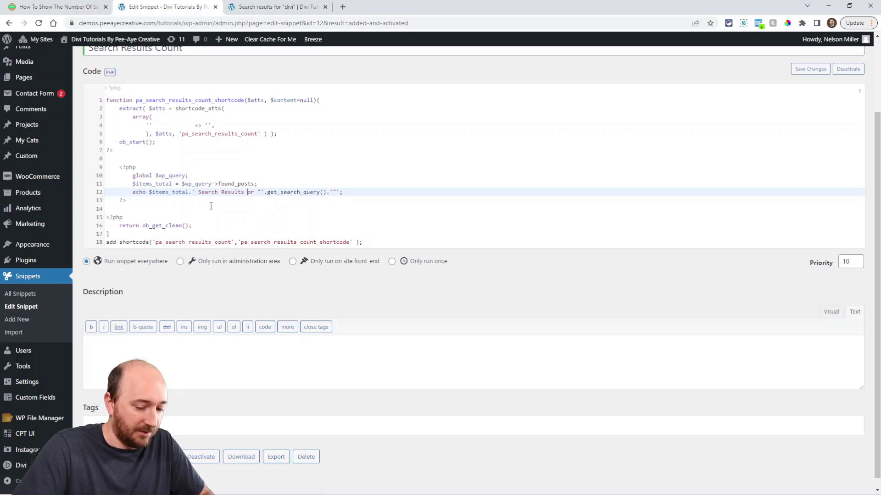
key(Delete)
text(F)
click(283, 209)
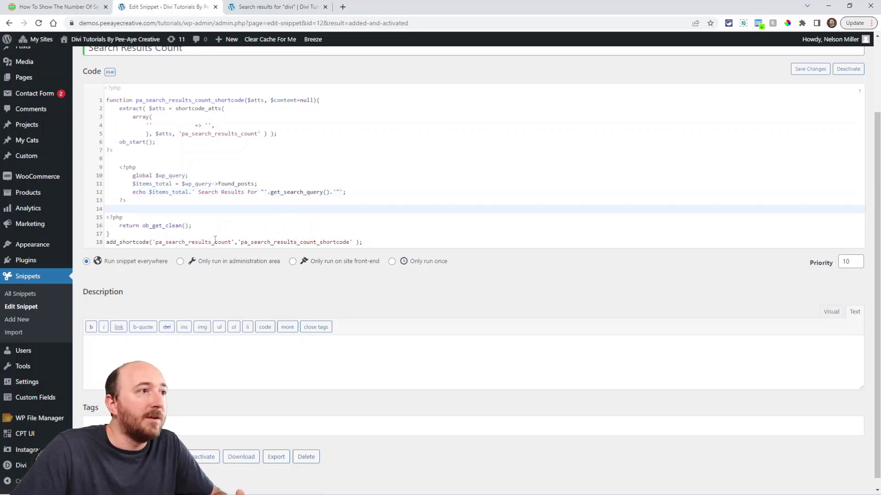
key(ctrl+s)
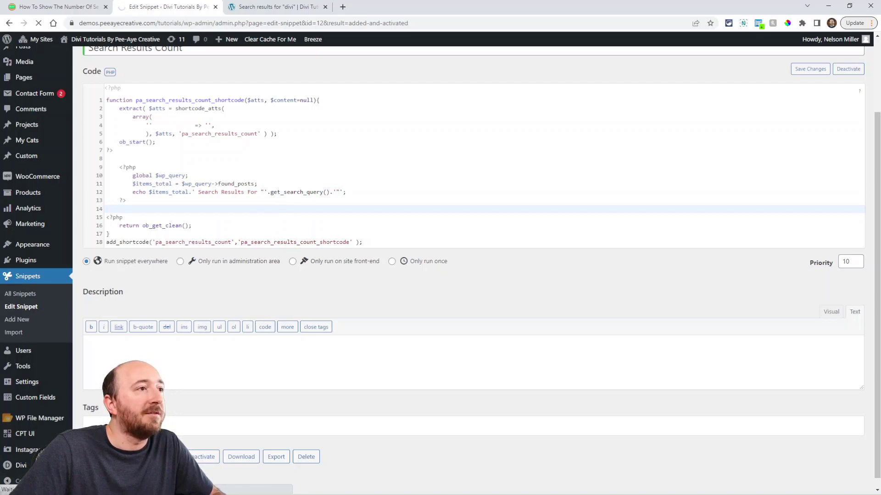
key(ctrl+Tab)
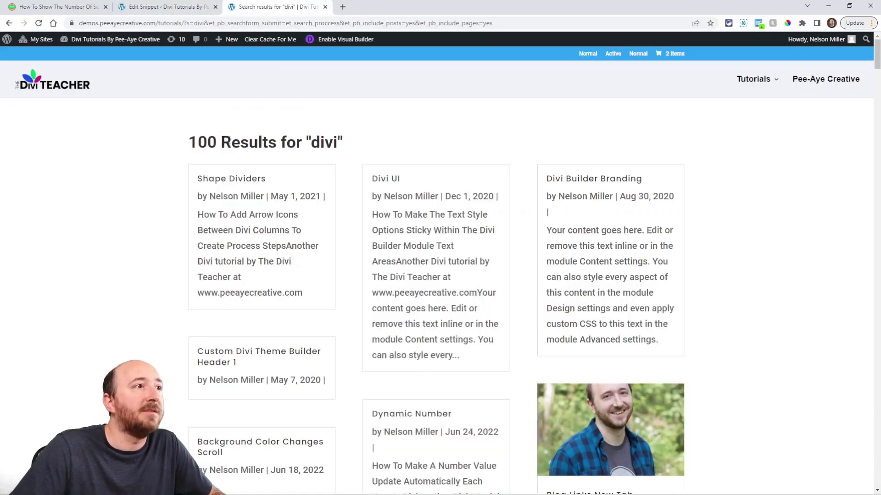
Reload the search page and confirm the heading now shows '100 Search Results For "divi"'.
drag(221, 142, 300, 142)
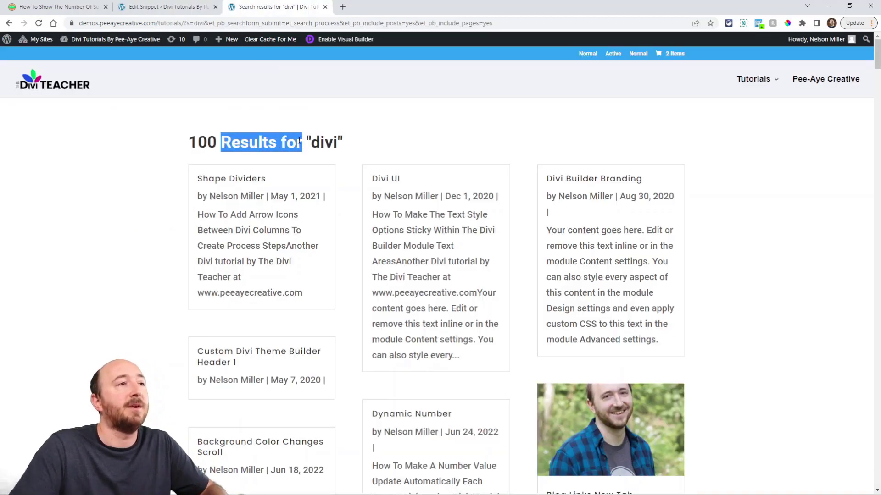
click(38, 24)
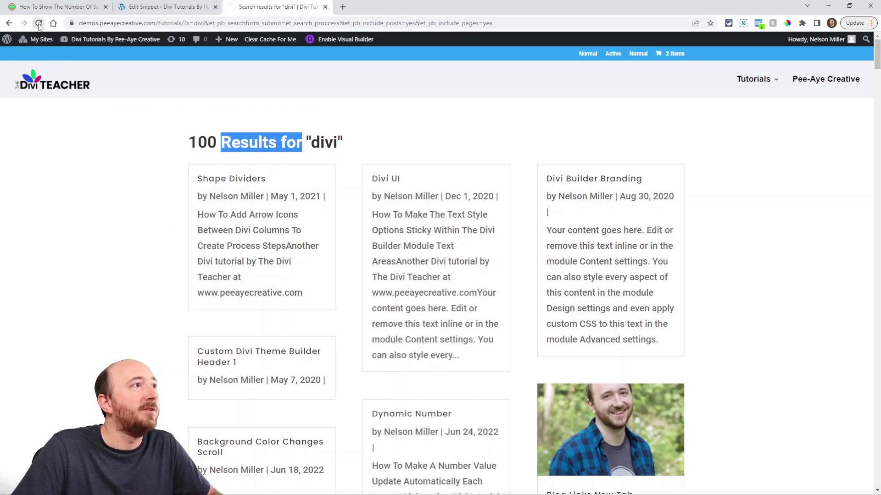
drag(188, 142, 403, 142)
click(263, 164)
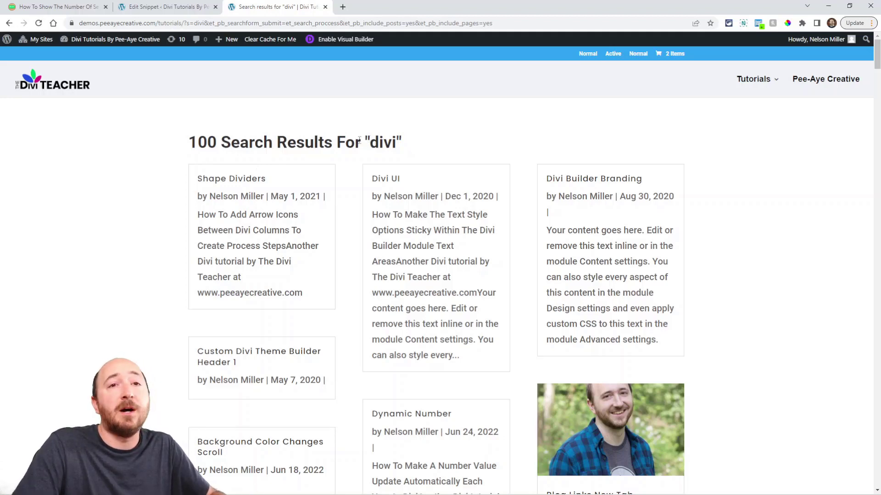
drag(189, 142, 409, 142)
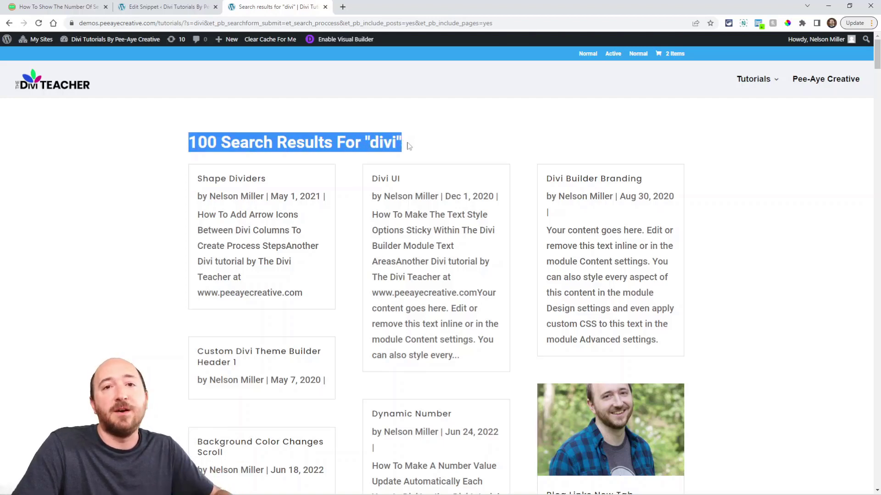